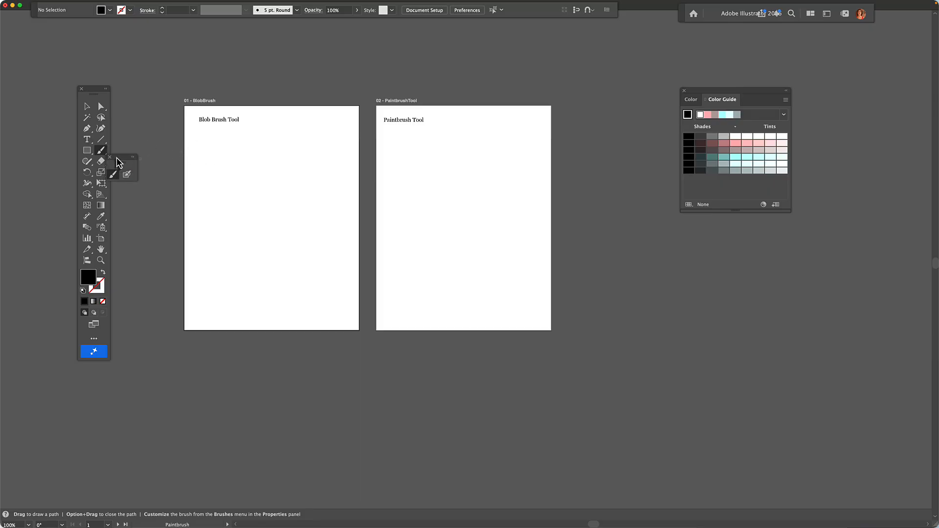
- Drag the torn-off Paintbrush/Blob Brush tool group up near the top of the screen
left_click_drag(117, 158, 225, 57)
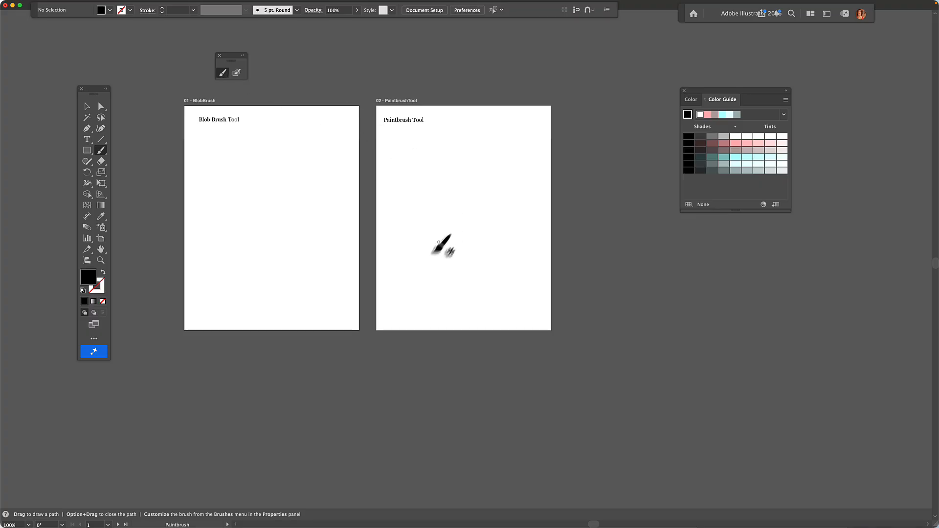
- Paint two thin side-by-side curves, then two thick strokes at the artboard's upper left
mouse_move(431, 254)
left_mouse_down()
mouse_move(423, 229)
mouse_move(459, 189)
mouse_move(458, 160)
left_mouse_up()
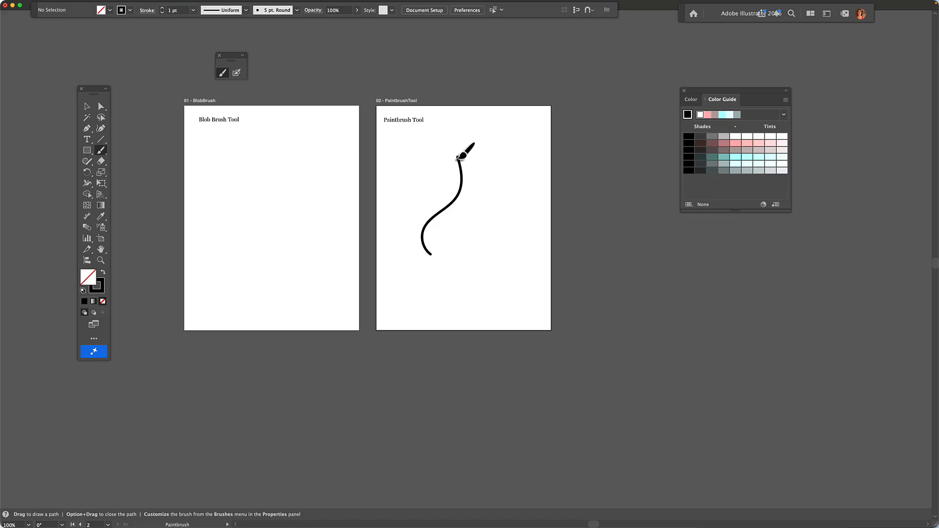
mouse_move(472, 252)
left_mouse_down()
mouse_move(472, 227)
mouse_move(499, 194)
mouse_move(507, 160)
left_mouse_up()
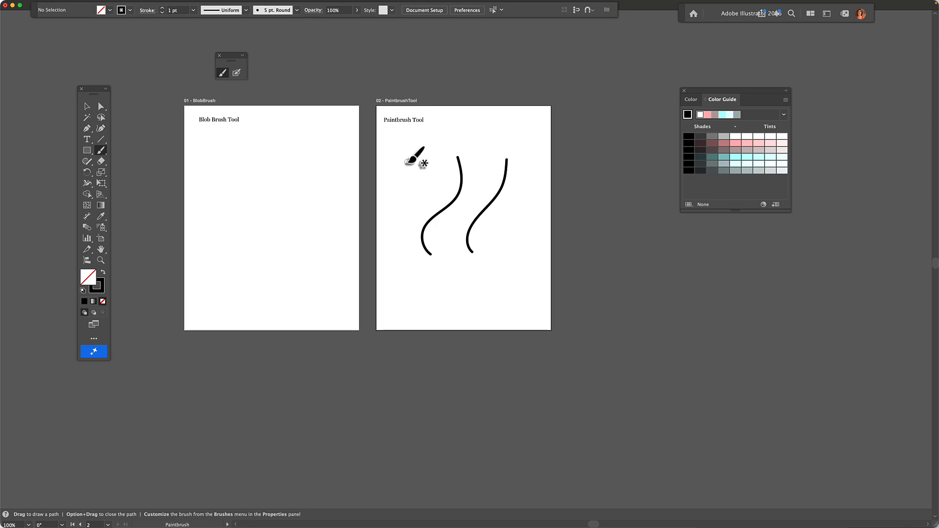
left_click_drag(403, 201, 432, 150)
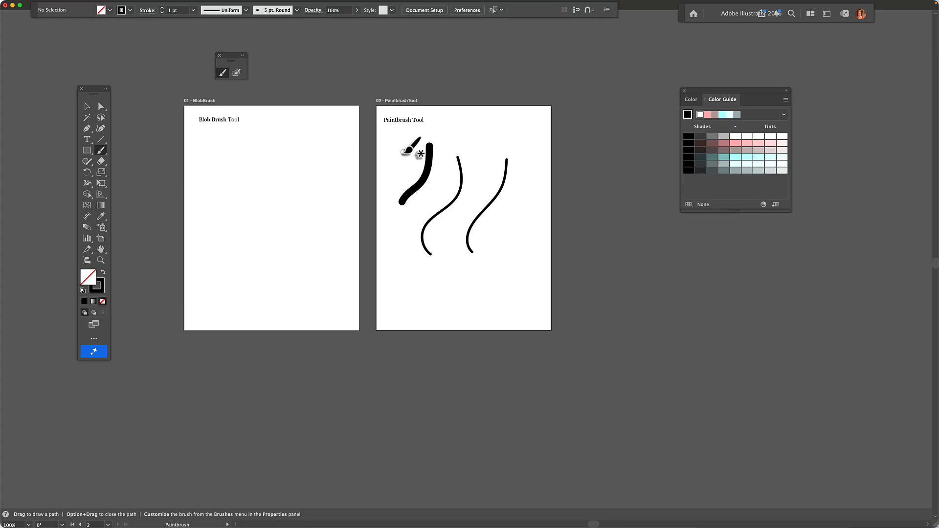
left_click_drag(402, 153, 398, 194)
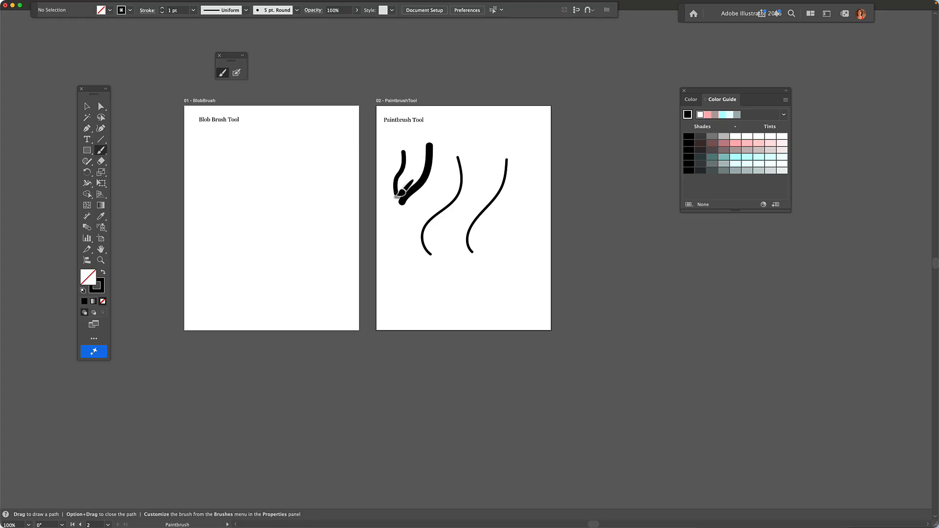
- Move the three brush strokes up and closer together with the Selection tool
left_click(88, 107)
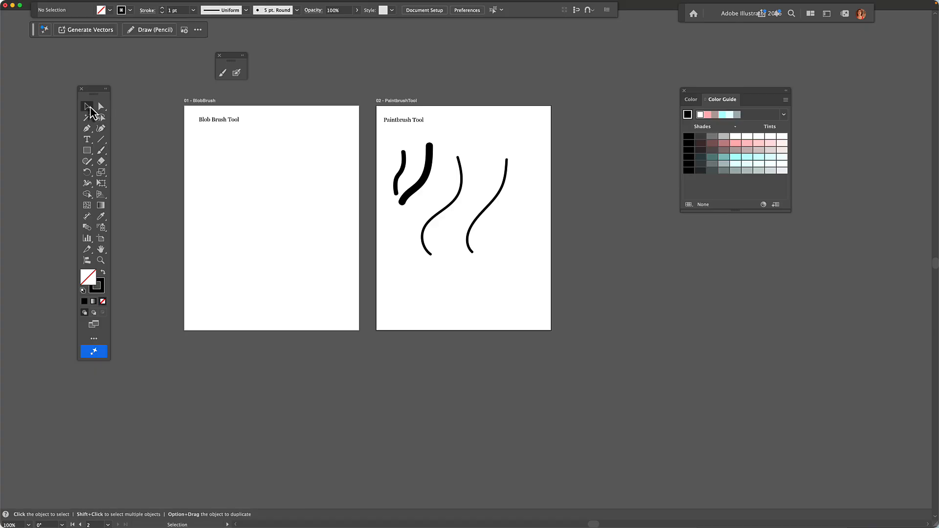
mouse_move(403, 166)
left_mouse_down()
mouse_move(400, 153)
mouse_move(432, 148)
left_mouse_up()
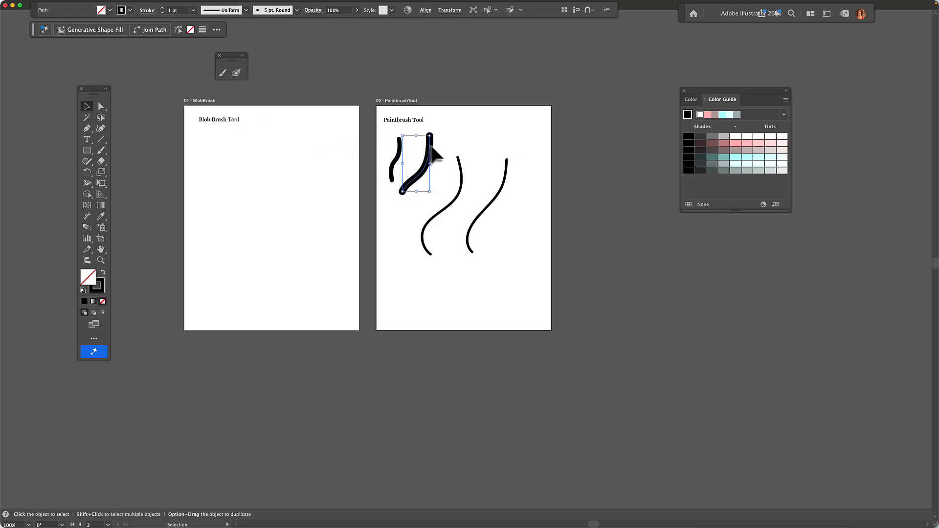
left_click_drag(462, 196, 460, 163)
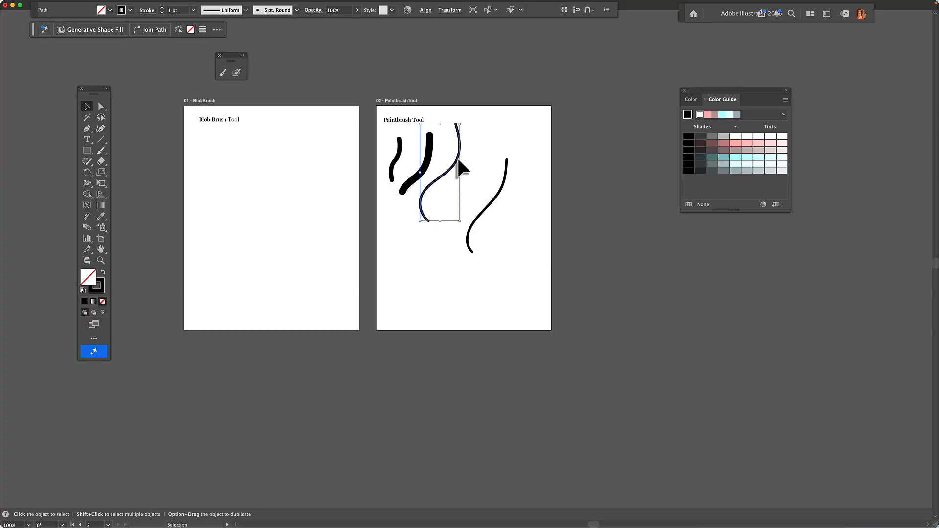
left_click_drag(501, 194, 487, 163)
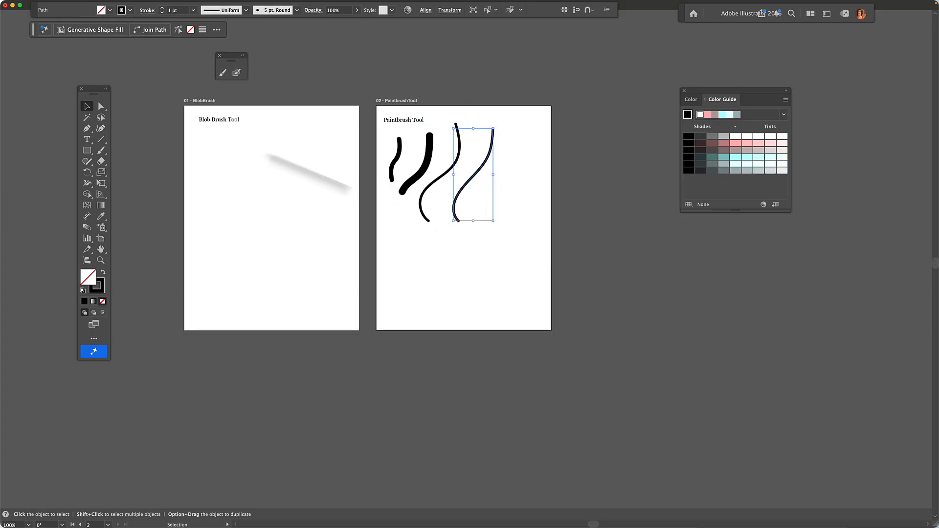
- Make the rightmost stroke dark red with a 6 pt stroke weight
left_click(130, 10)
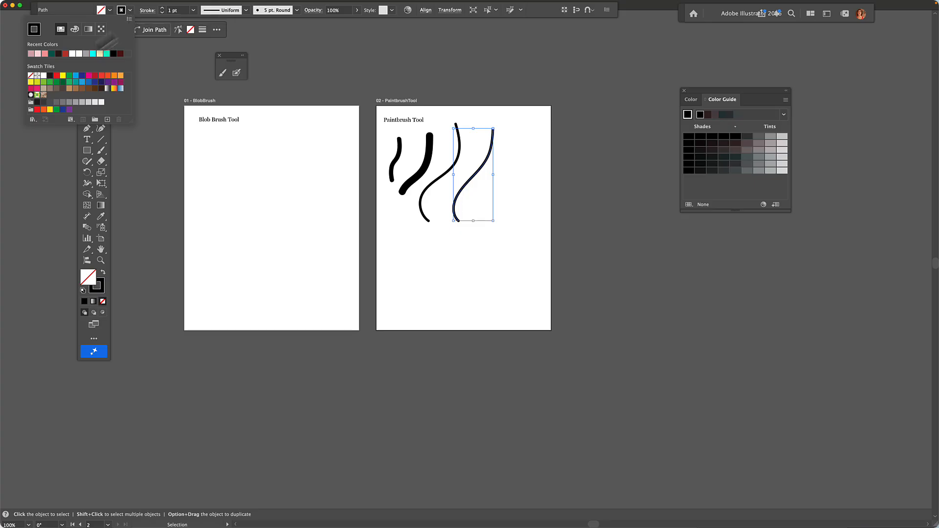
left_click(66, 54)
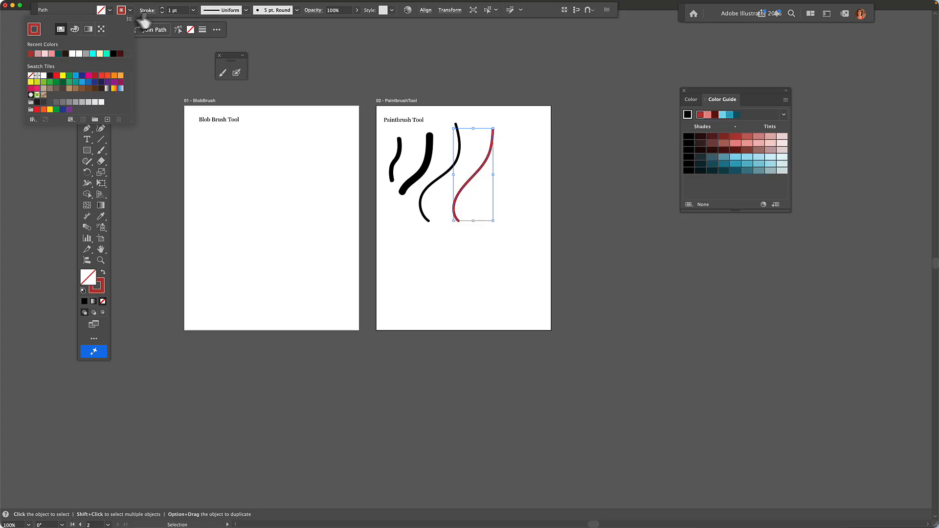
left_click(162, 8)
left_click(161, 8)
left_click(161, 8)
left_click(162, 8)
left_click(161, 8)
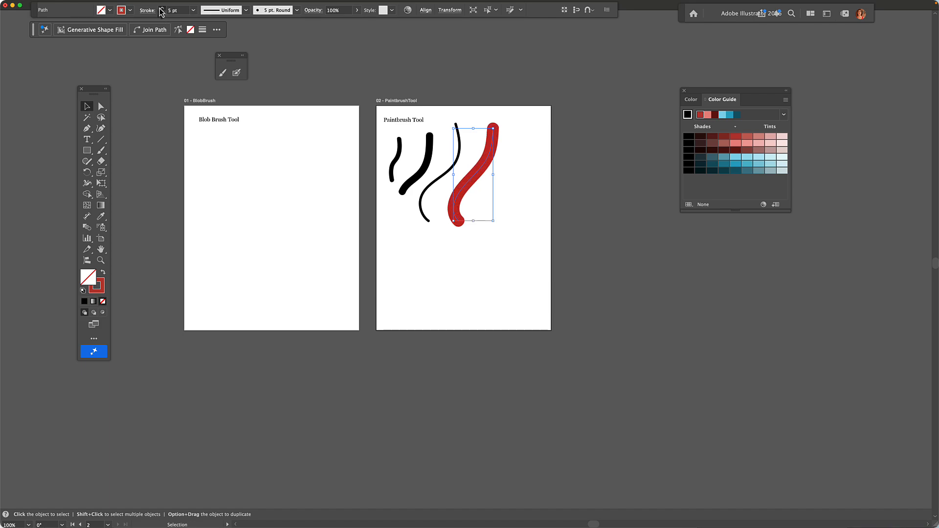
left_click(162, 8)
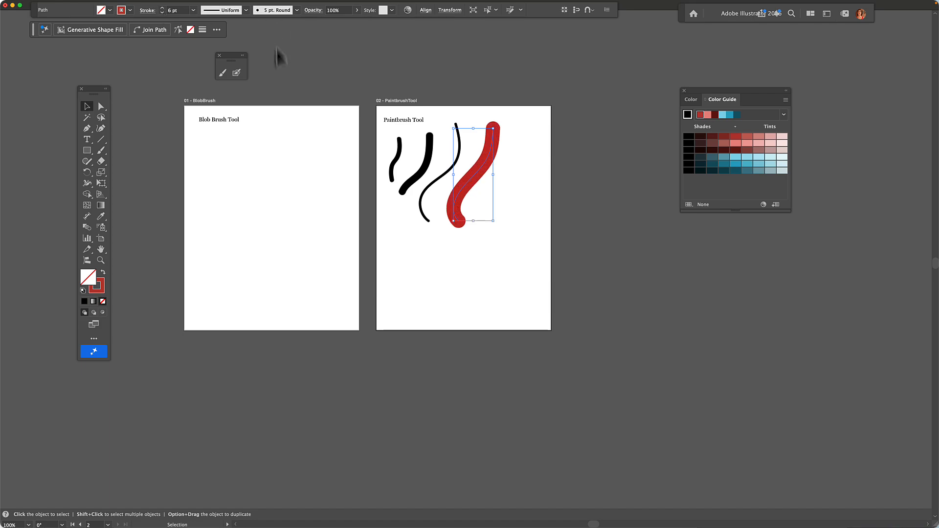
left_click(192, 5)
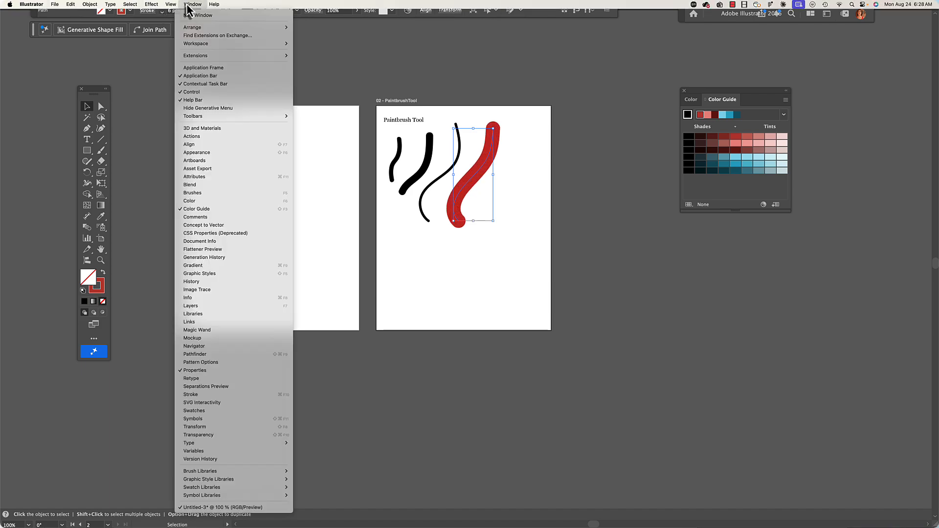
- Apply the 3 pt. Oval brush to the red stroke from the Brushes panel
left_click(187, 194)
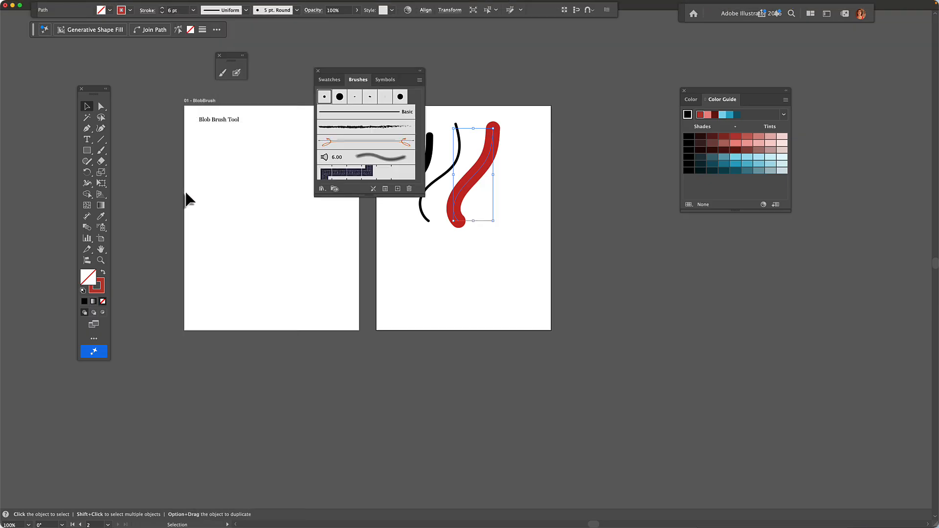
left_click_drag(338, 75, 572, 81)
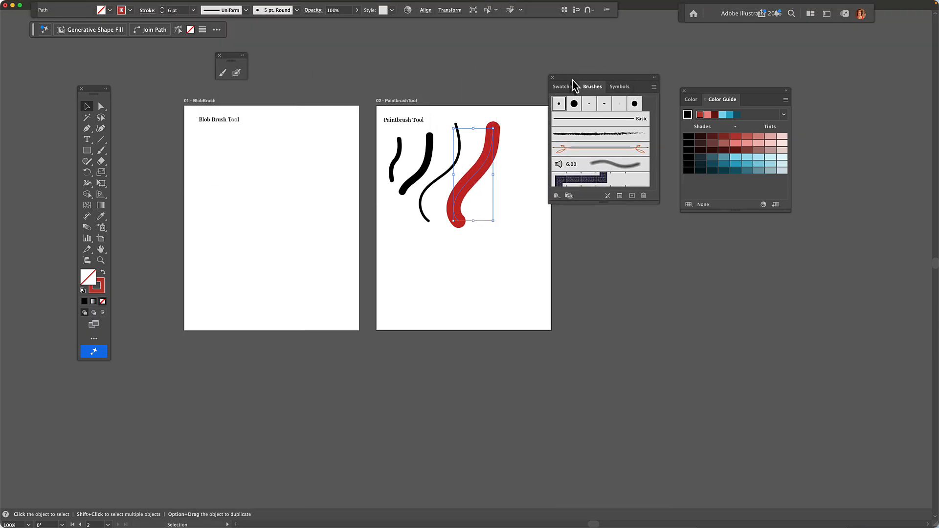
left_click(590, 105)
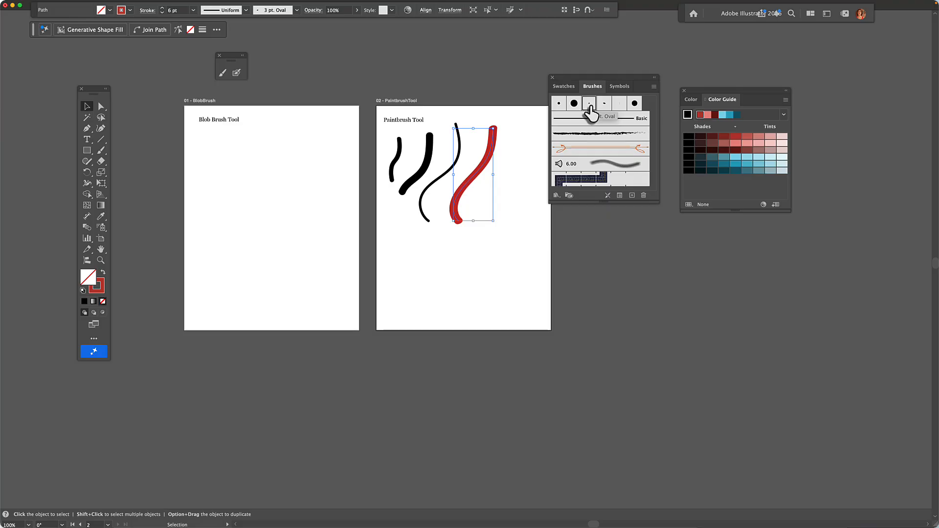
- Apply an Artistic_Ink brush to the red stroke and move the third black stroke down-left
left_click(557, 196)
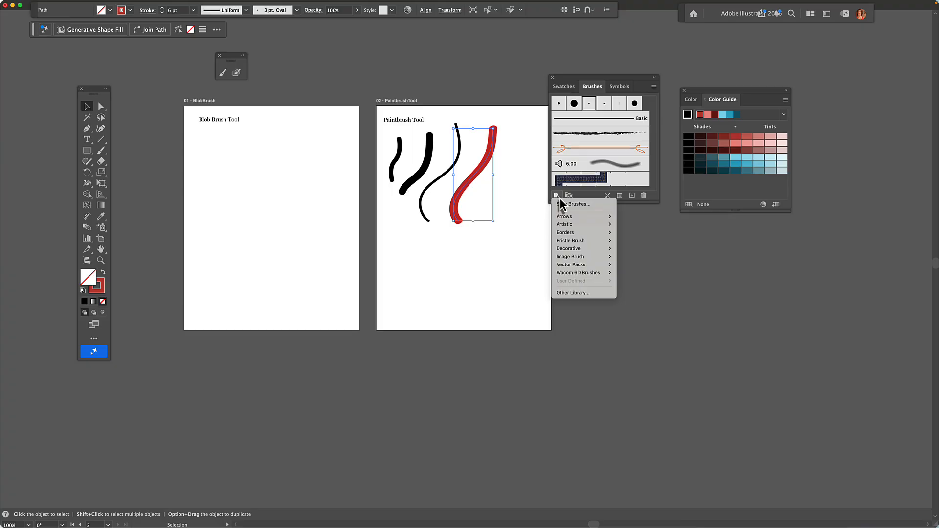
mouse_move(566, 229)
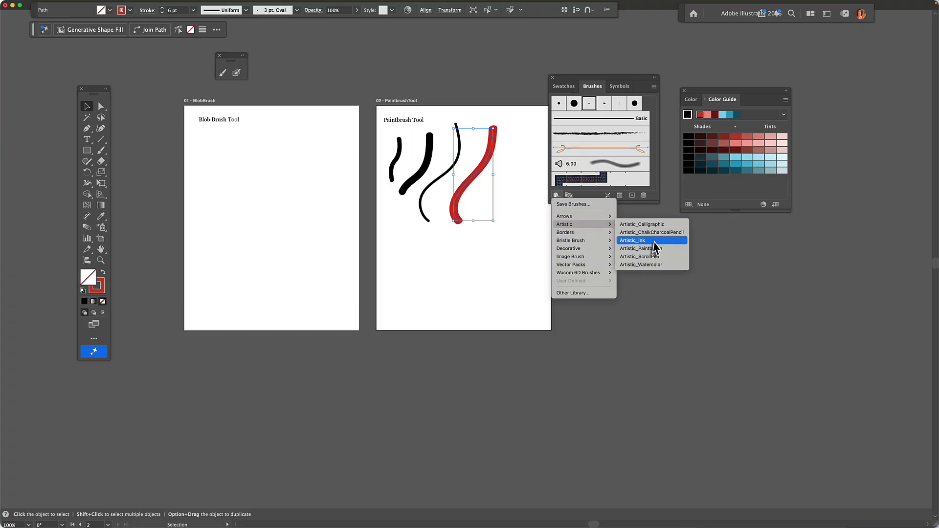
left_click(633, 240)
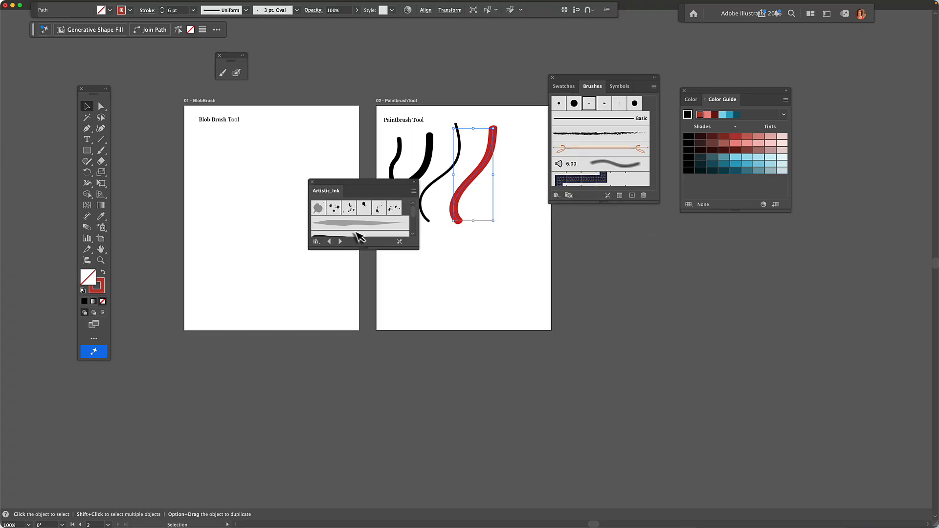
left_click(356, 224)
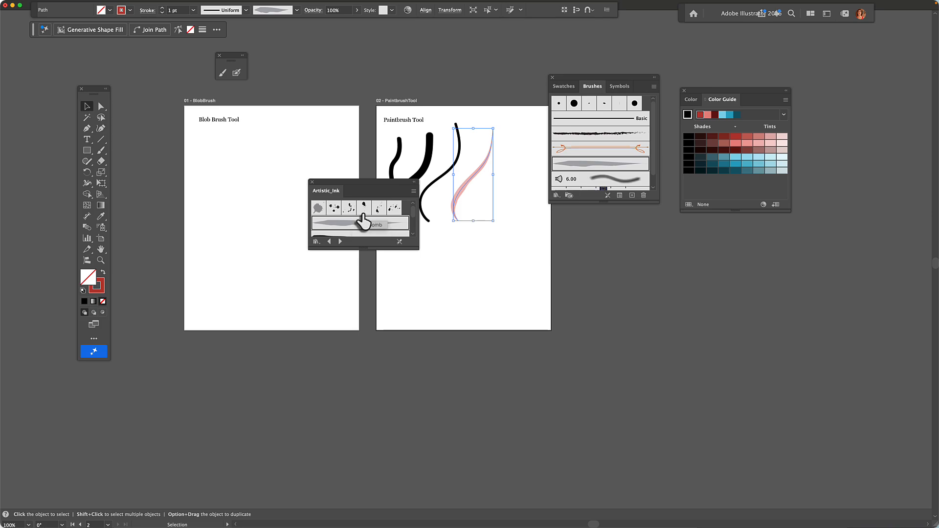
left_click_drag(361, 186, 574, 319)
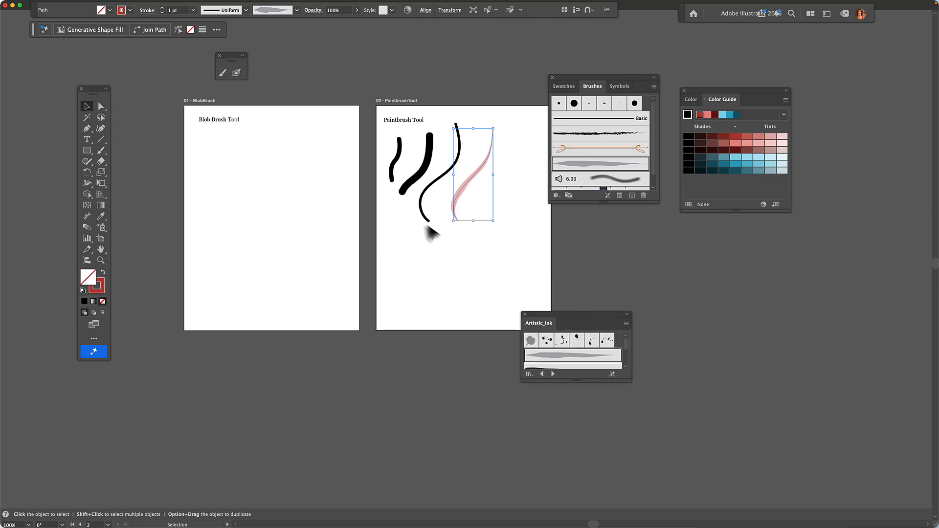
left_click_drag(426, 227, 412, 277)
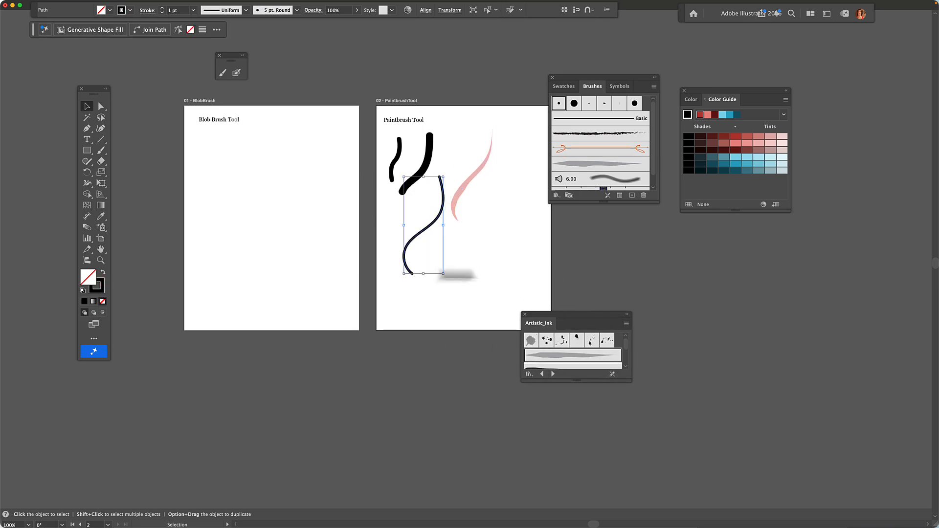
left_click(513, 267)
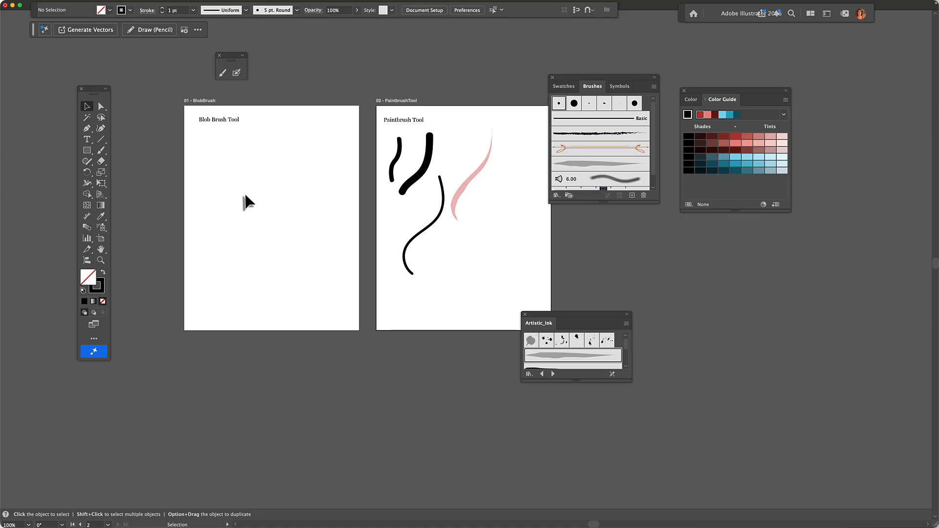
- Choose the Blob Brush with a light pink ddabab (RGB 221/171/171) fill and stroke None
left_click(236, 74)
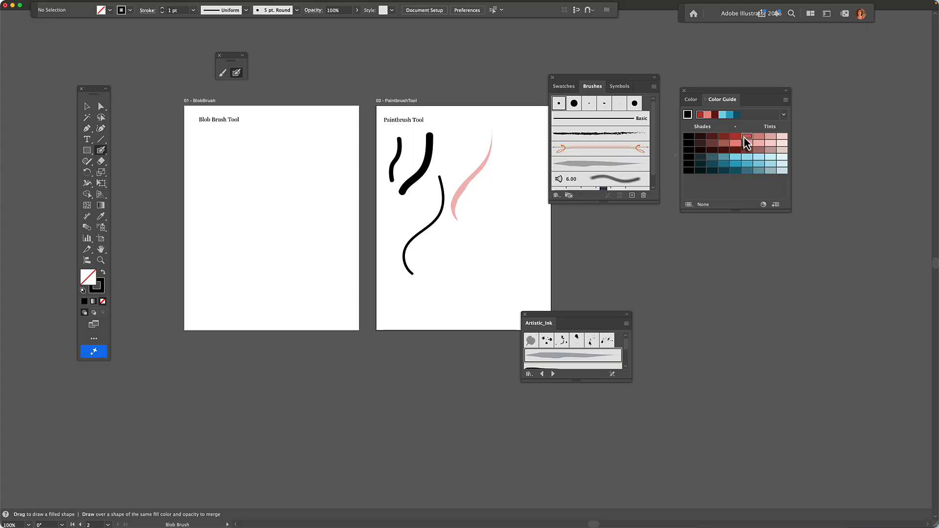
double_click(96, 287)
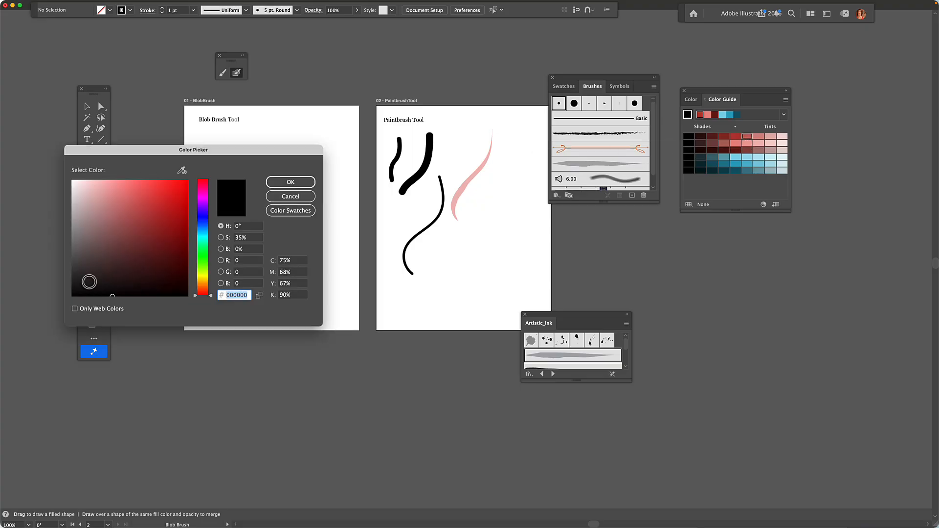
left_click(96, 195)
left_click(291, 182)
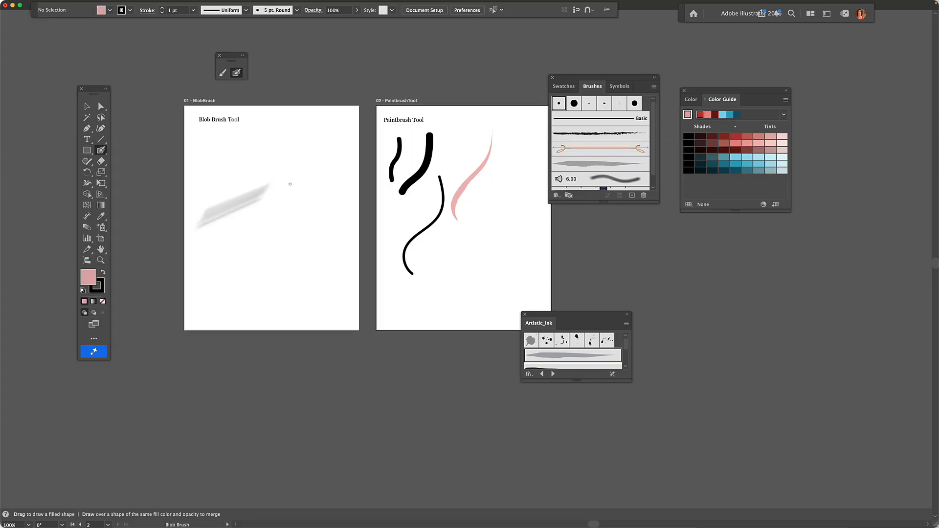
left_click(97, 289)
left_click(103, 302)
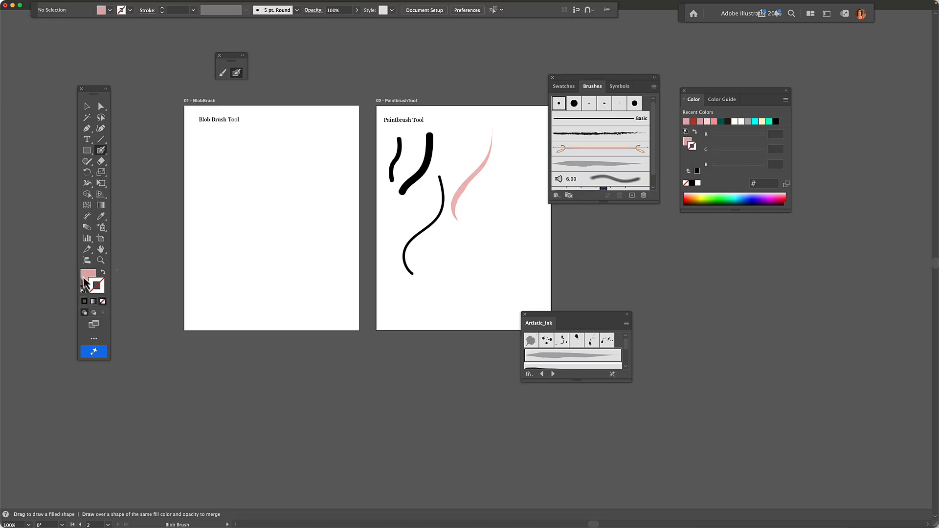
left_click(86, 283)
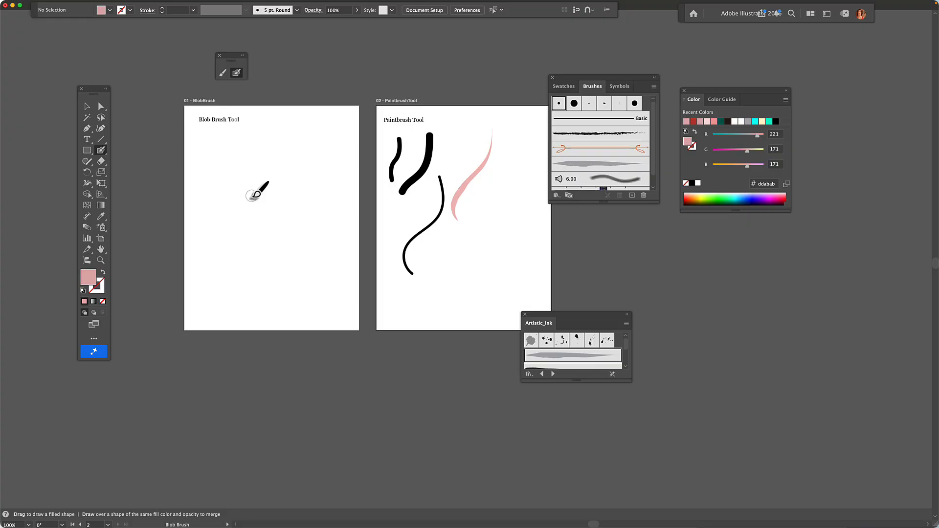
- Paint a looping pink Blob Brush shape, then scale it down, move it up-left and rotate it about 30°
mouse_move(257, 236)
left_mouse_down()
mouse_move(253, 177)
mouse_move(276, 173)
mouse_move(286, 196)
mouse_move(276, 225)
mouse_move(244, 251)
mouse_move(233, 283)
mouse_move(251, 310)
mouse_move(289, 295)
mouse_move(284, 264)
mouse_move(207, 226)
mouse_move(206, 247)
mouse_move(313, 240)
mouse_move(288, 253)
mouse_move(268, 246)
mouse_move(282, 235)
mouse_move(265, 212)
mouse_move(283, 193)
mouse_move(273, 212)
left_mouse_up()
key("v")
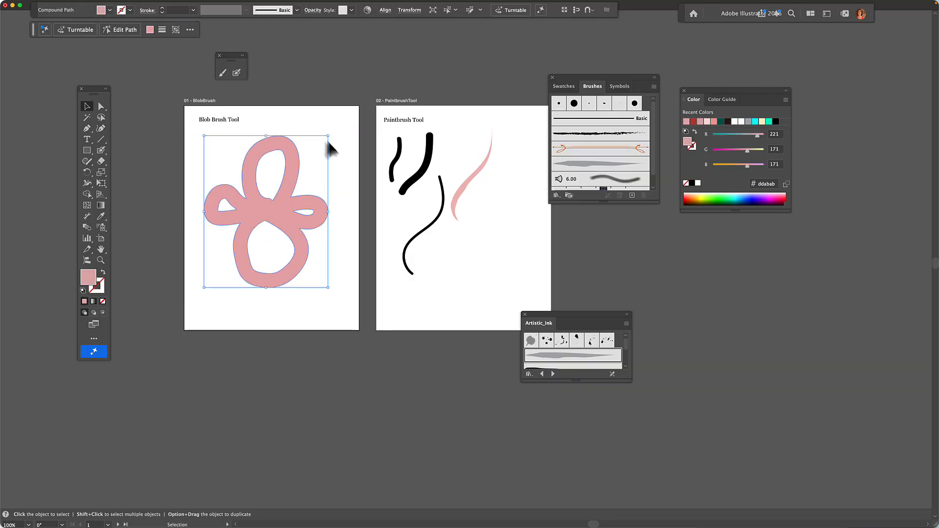
mouse_move(328, 138)
left_mouse_down()
mouse_move(315, 151)
mouse_move(307, 201)
left_mouse_up()
mouse_move(252, 246)
left_mouse_down()
mouse_move(236, 210)
mouse_move(251, 194)
left_mouse_up()
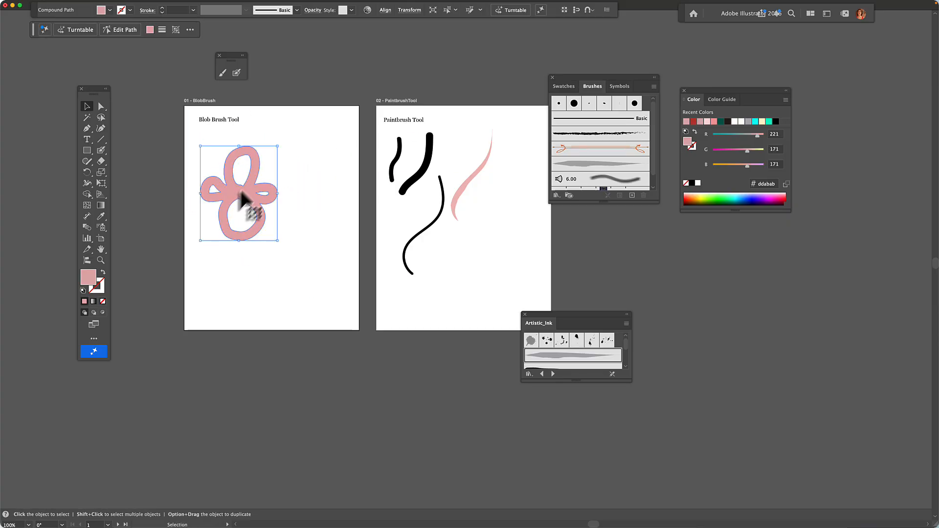
mouse_move(279, 145)
left_mouse_down()
mouse_move(318, 147)
mouse_move(329, 166)
left_mouse_up()
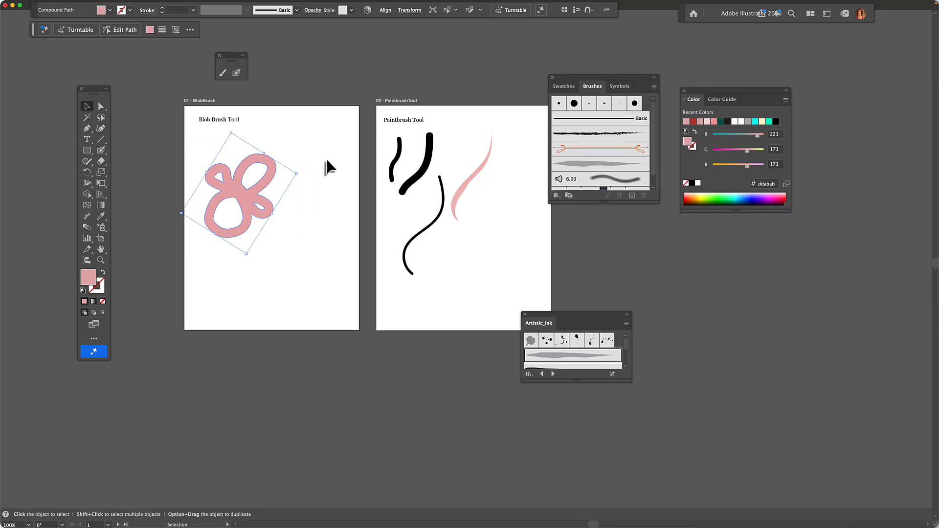
key("a")
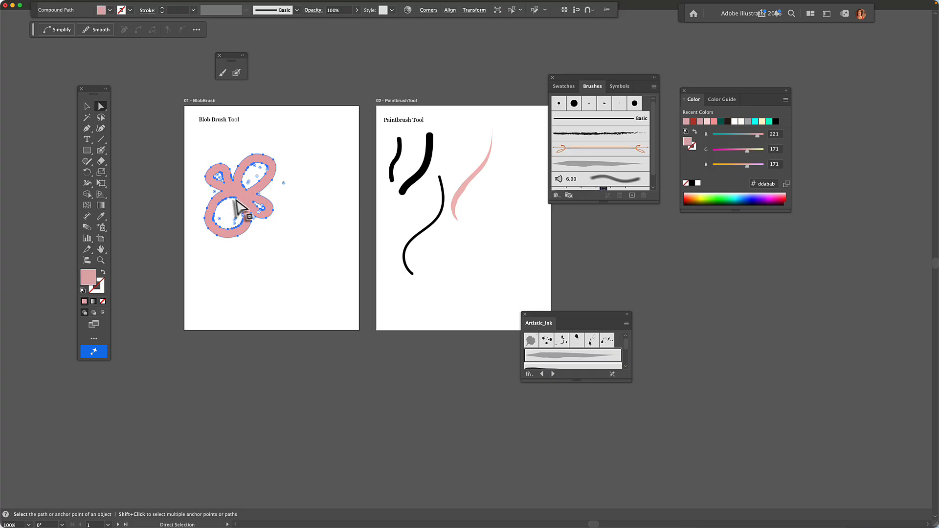
- Marquee-select all brush paths on artboard 2 and delete them
left_click(312, 201)
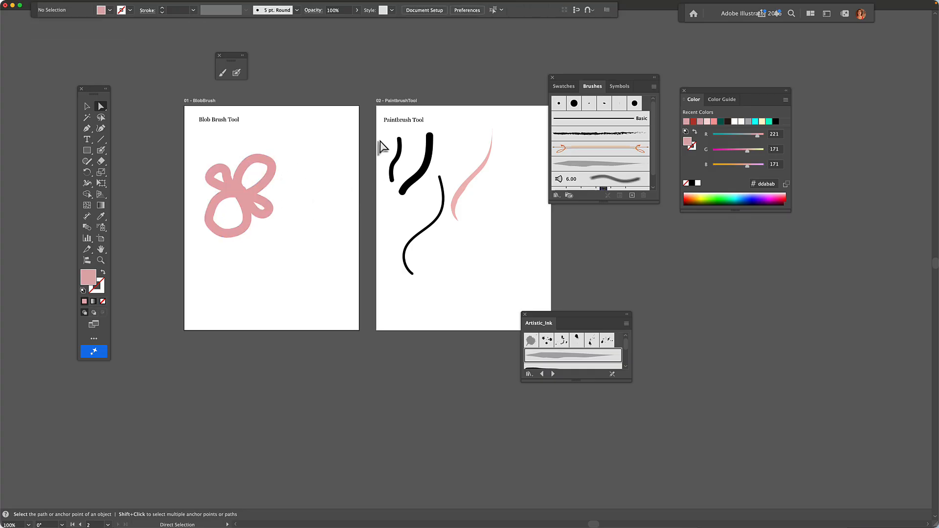
left_click_drag(379, 140, 511, 310)
key("Delete")
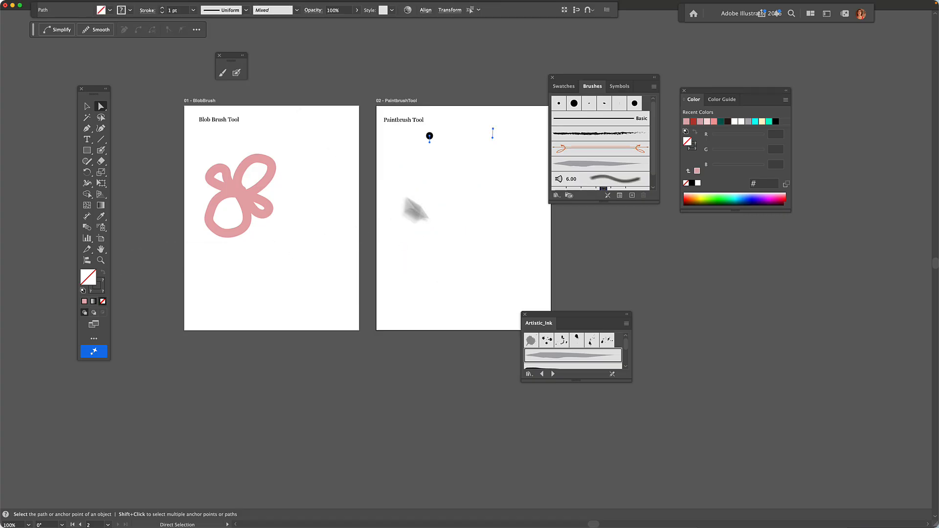
- Select and delete the leftover dot and segment
left_click(223, 73)
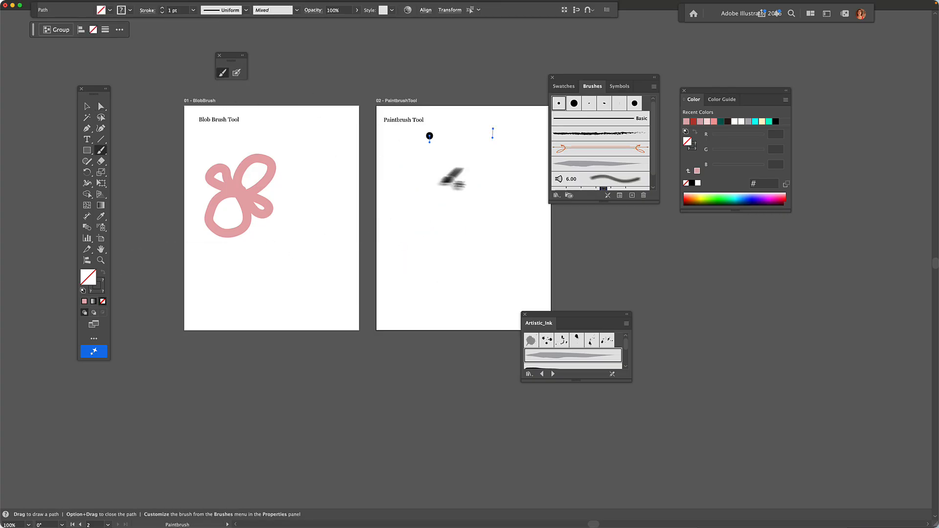
left_click(87, 107)
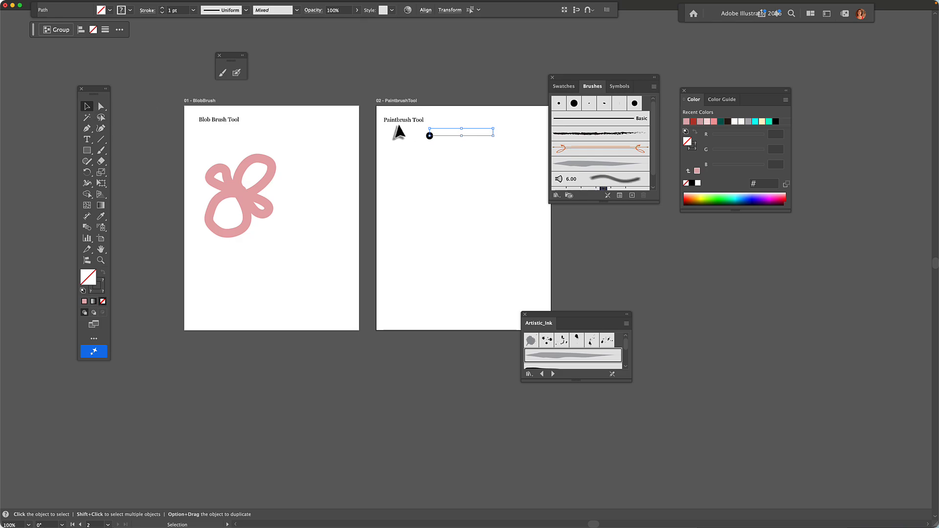
key("Delete")
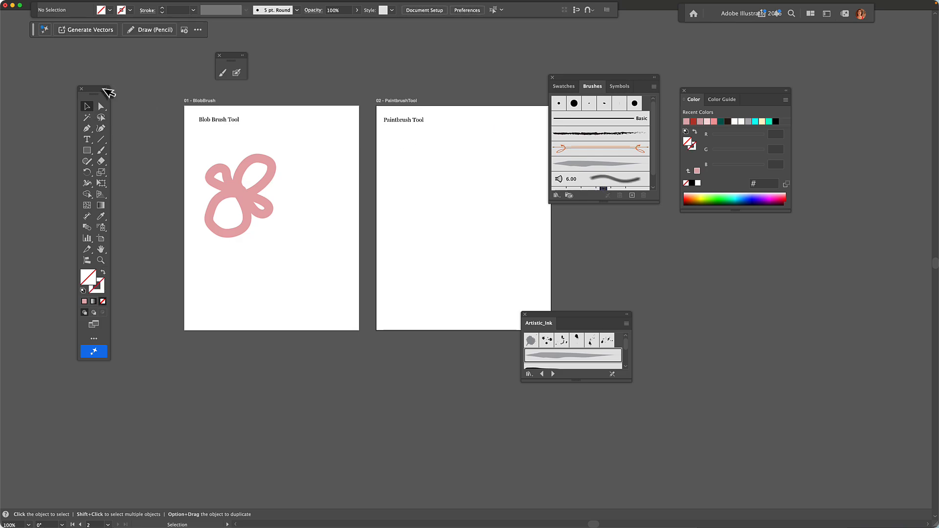
- Draw a pink looping four-petal flower stroke with the Paintbrush on artboard 2
left_click(223, 73)
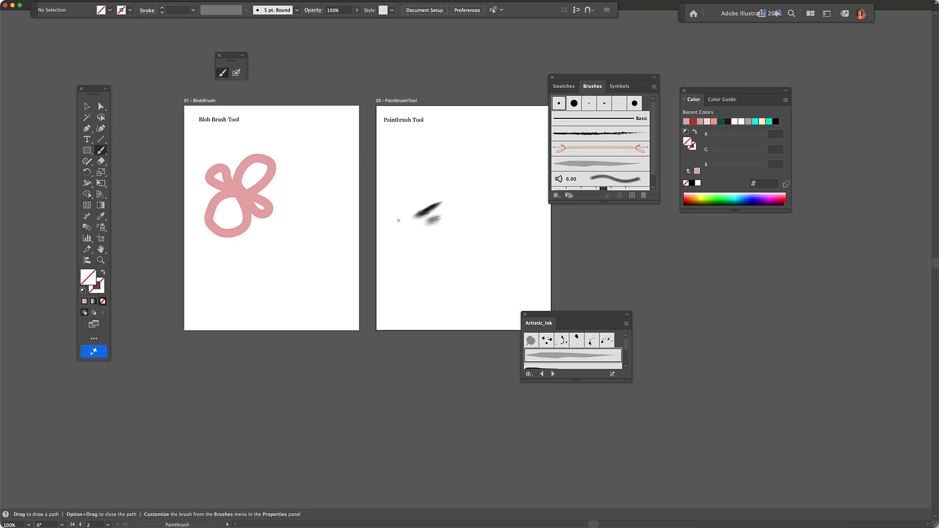
left_click(84, 302)
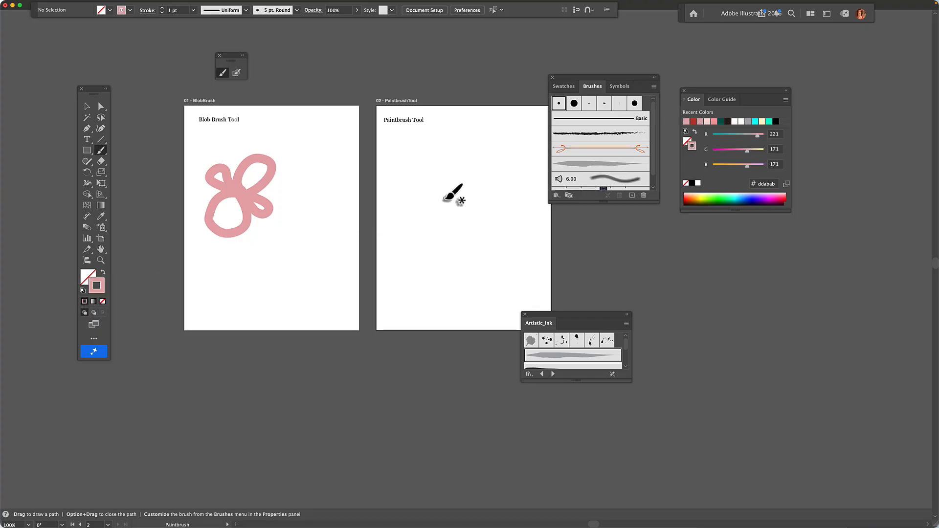
mouse_move(436, 203)
left_mouse_down()
mouse_move(412, 190)
mouse_move(426, 180)
mouse_move(454, 203)
mouse_move(480, 200)
mouse_move(456, 188)
mouse_move(433, 216)
mouse_move(454, 226)
mouse_move(462, 210)
mouse_move(436, 179)
mouse_move(444, 158)
mouse_move(464, 169)
mouse_move(459, 184)
left_mouse_up()
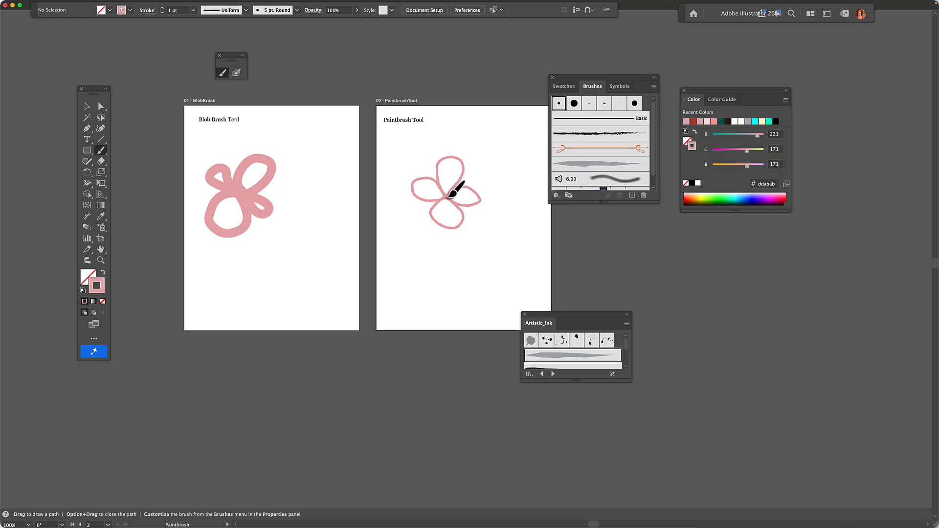
- Select the pink Paintbrush flower on the right artboard and zoom in to 200%
key("v")
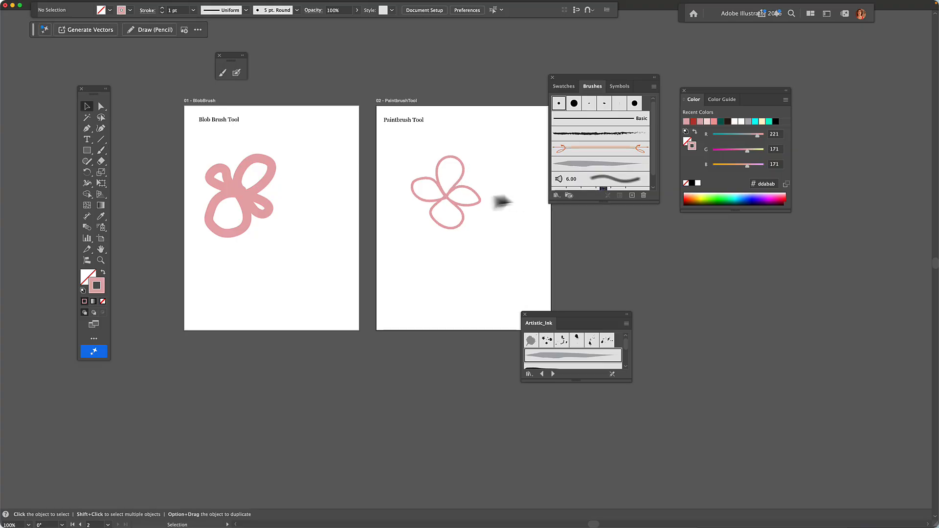
left_click(445, 191)
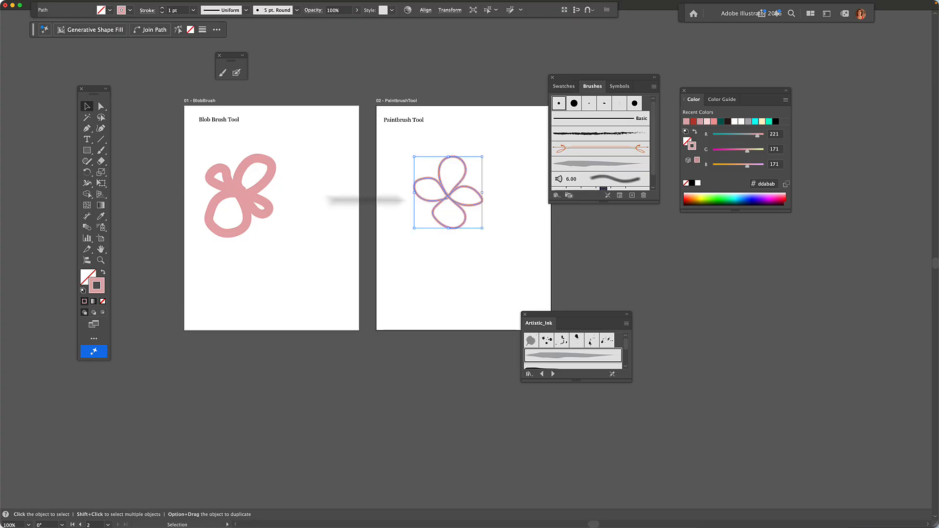
left_click(224, 193)
left_click(449, 191)
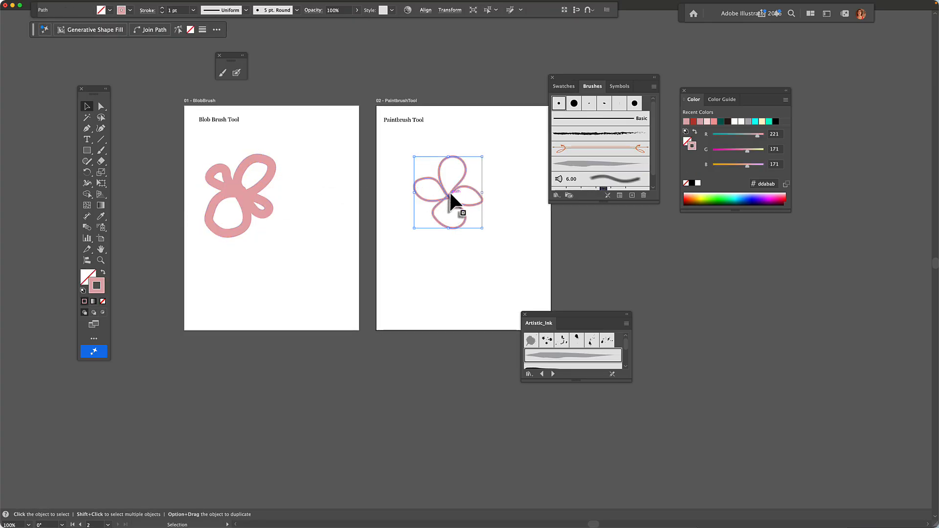
key("a")
key("super+equal")
key("v")
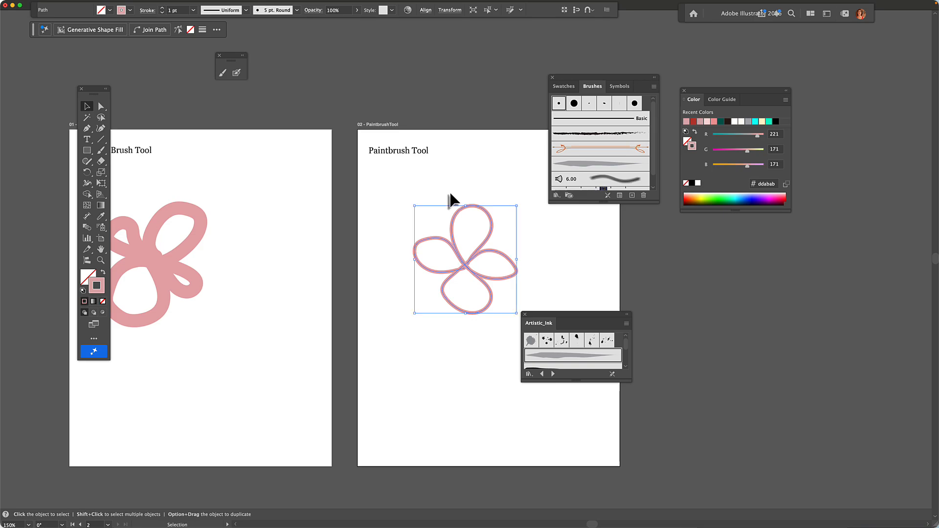
key("super+equal")
key("super+equal")
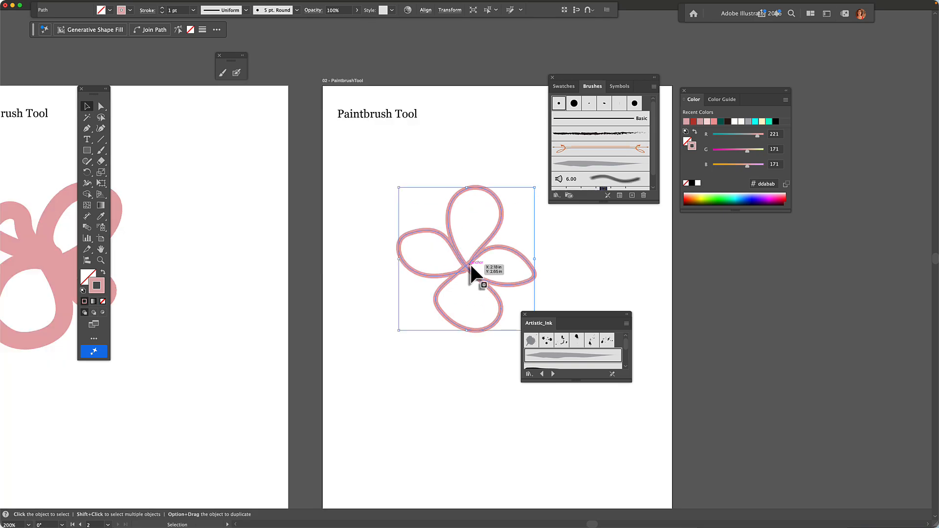
- Drag the flower's centre anchor into a trailing tail and pull a handle to hook its end
key("a")
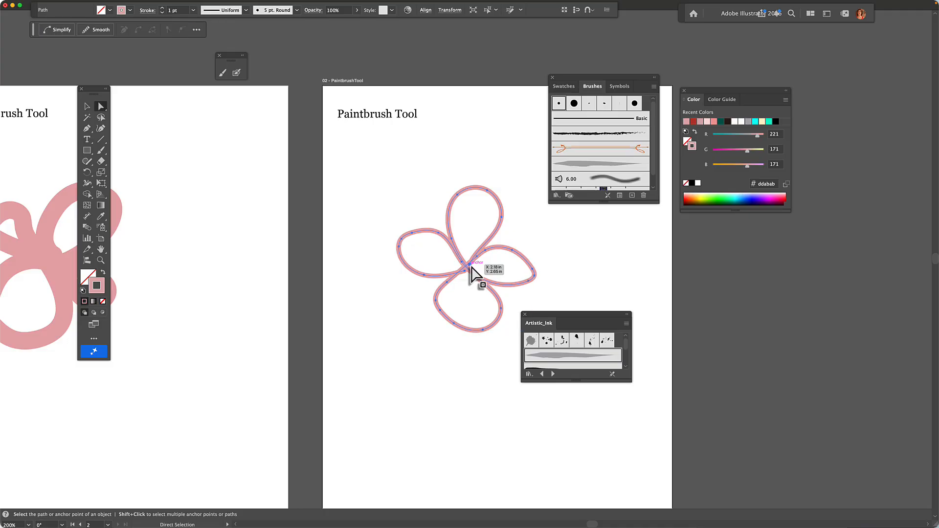
left_click_drag(470, 267, 428, 147)
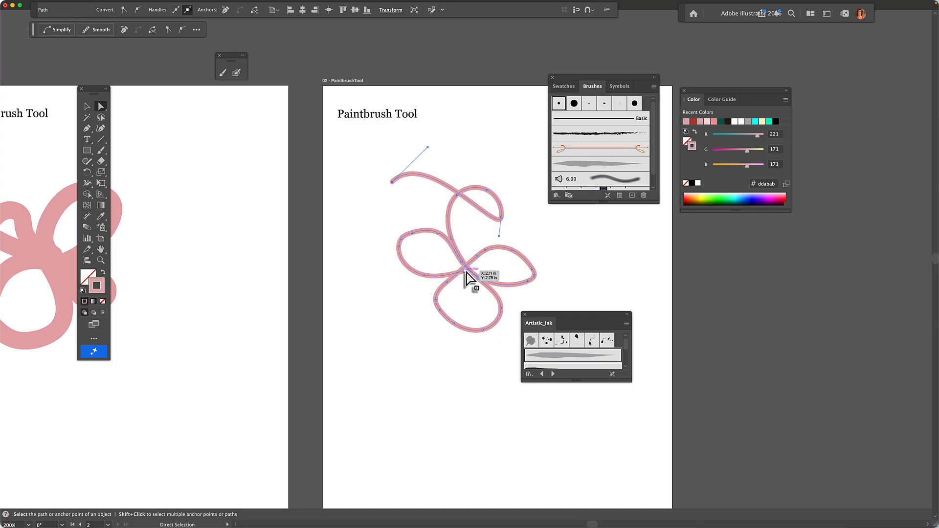
left_click_drag(466, 272, 610, 349)
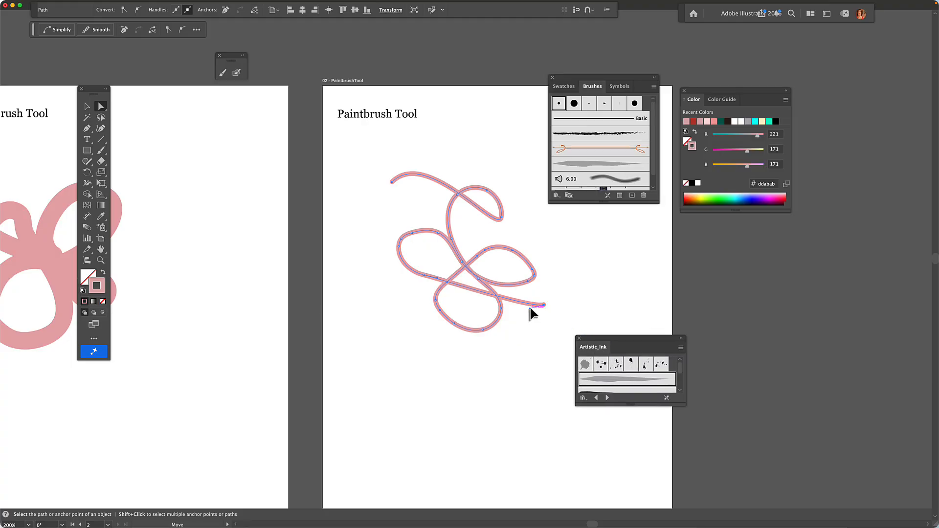
left_click_drag(530, 307, 551, 346)
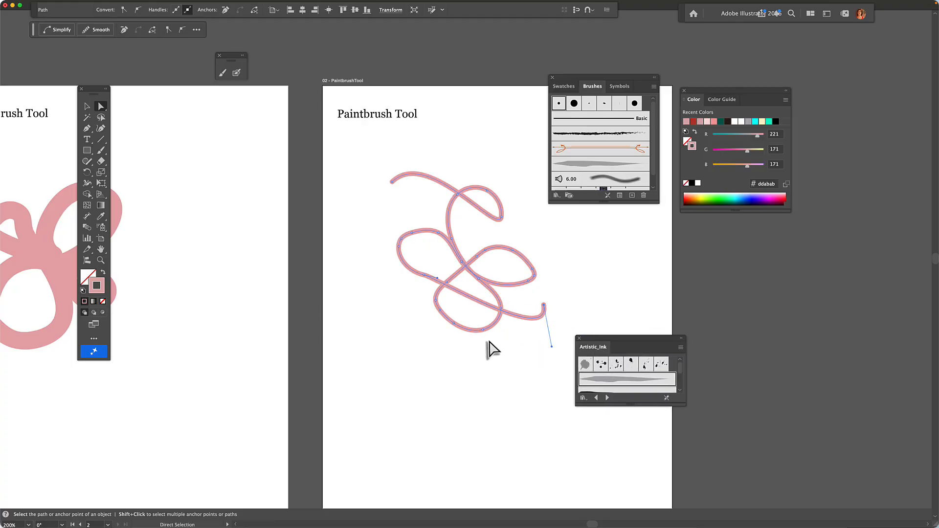
key("space")
left_click_drag(184, 227, 406, 175)
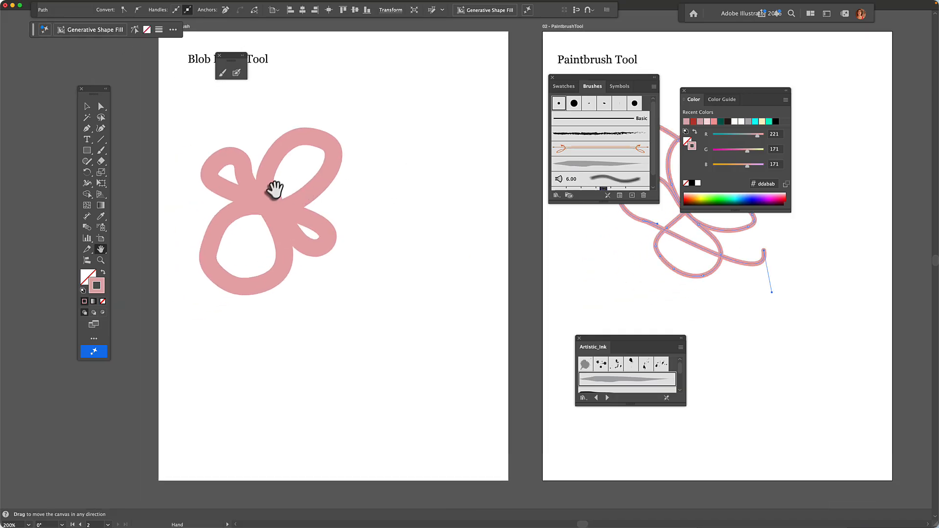
- Draw a pink circle below the Blob Brush loop with the Ellipse tool
key("v")
left_click_drag(265, 213, 261, 202)
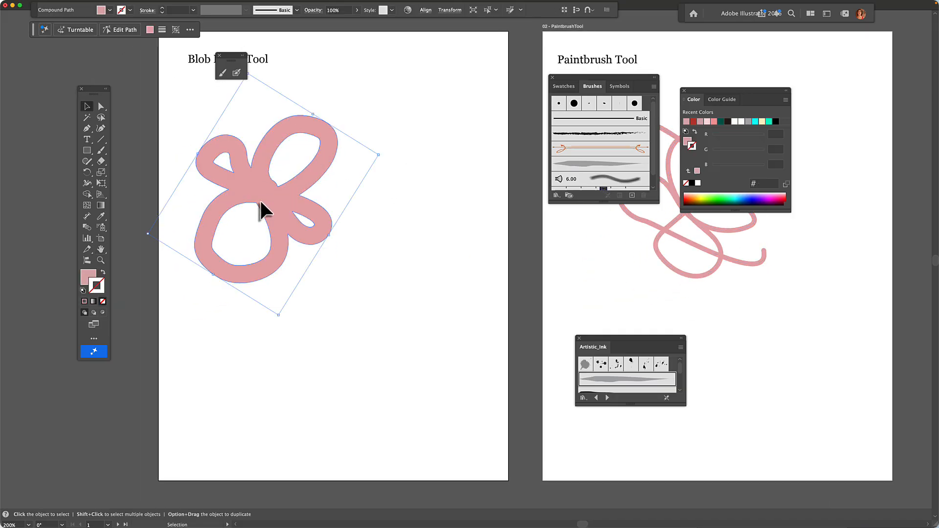
left_click(86, 150)
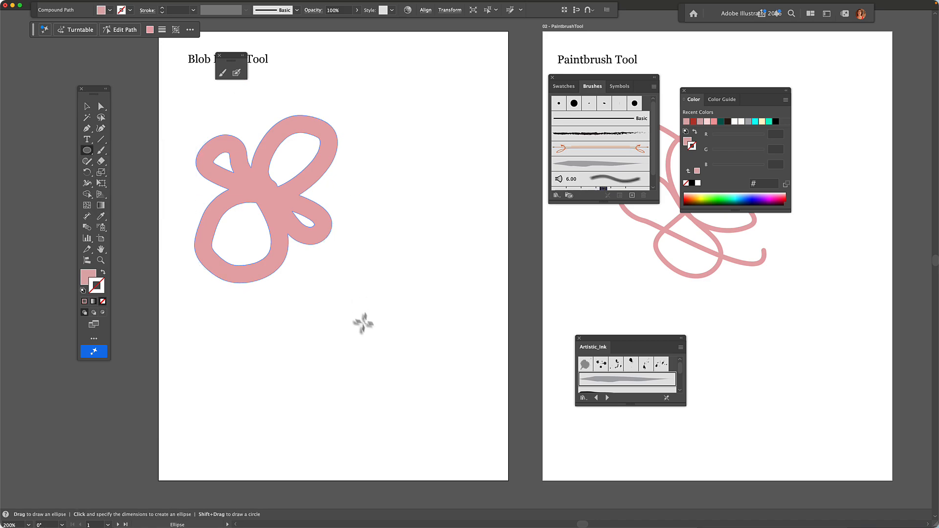
left_click_drag(362, 318, 433, 384)
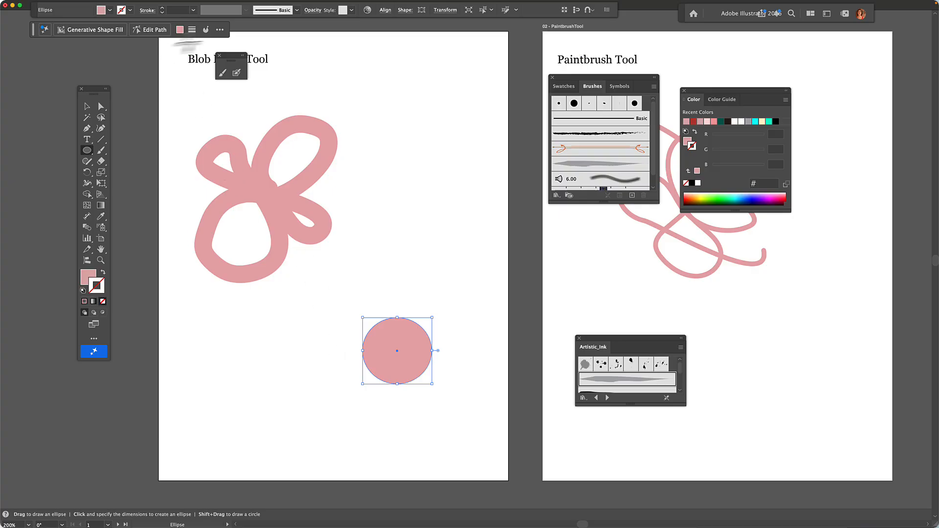
- Paint along the circle's top and left edges with the Blob Brush to merge them
left_click(237, 74)
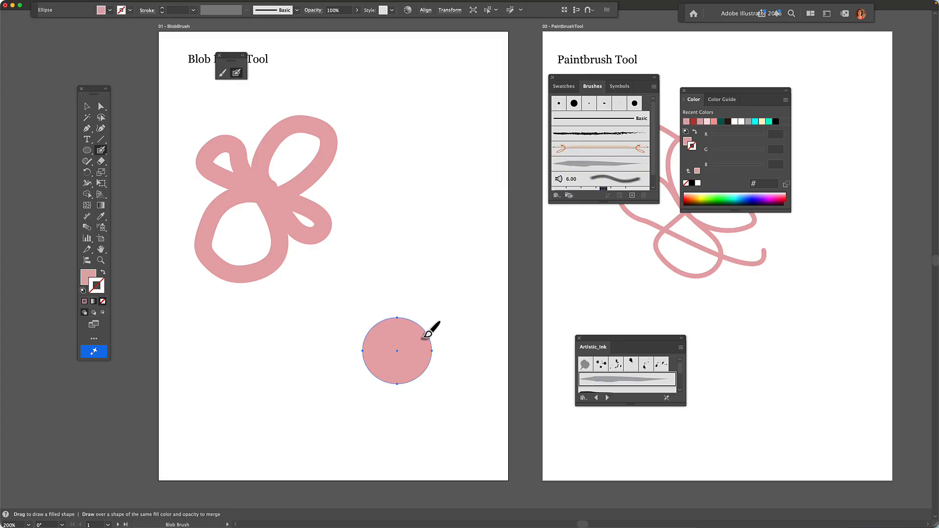
left_click_drag(412, 317, 391, 314)
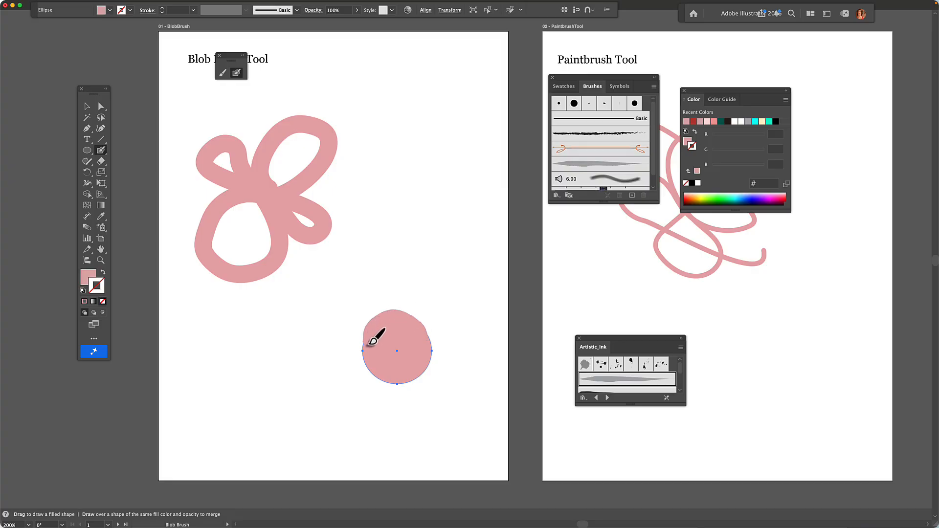
left_click_drag(367, 343, 412, 340)
- Nudge the circle's left anchor point up and left with Direct Selection
key("v")
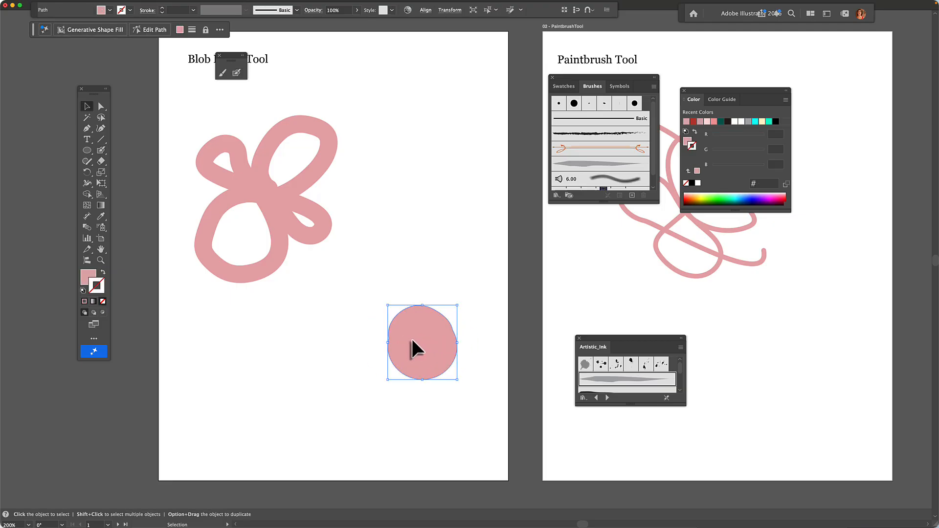
key("a")
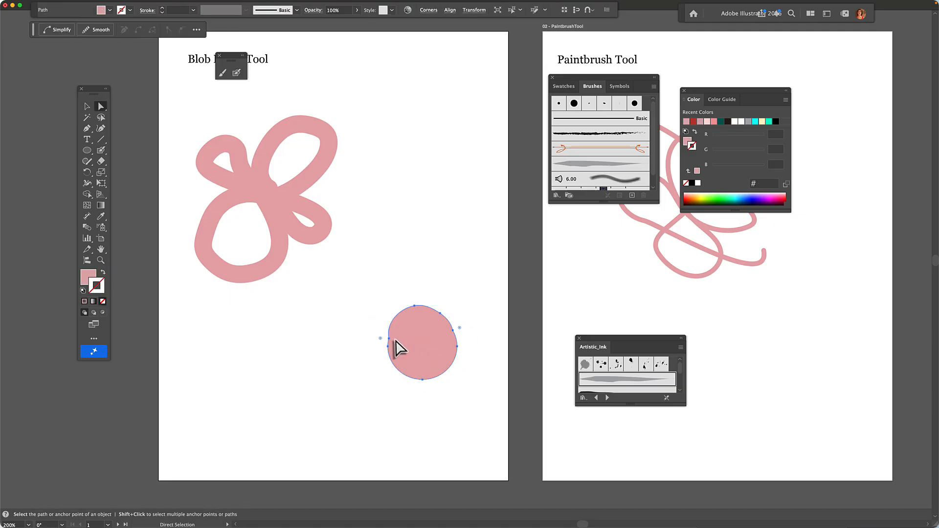
left_click(389, 339)
left_click_drag(390, 341, 385, 331)
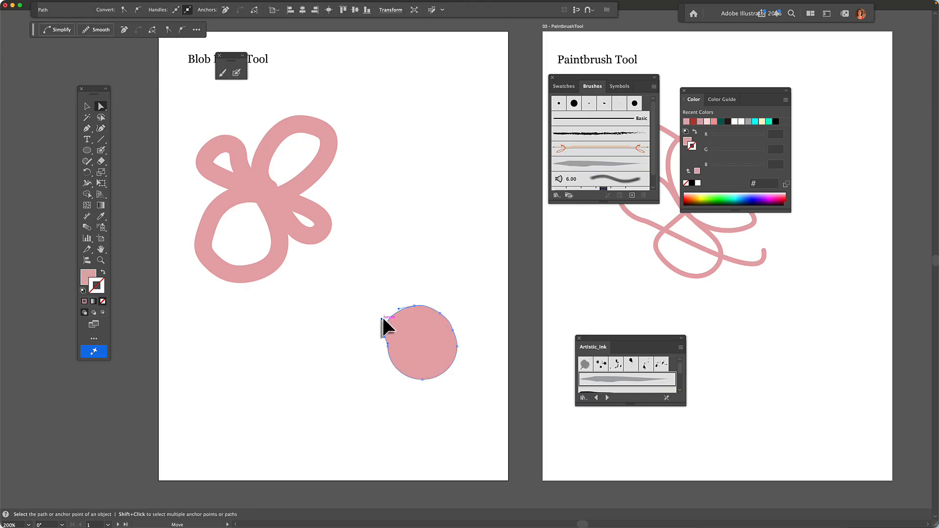
left_click(432, 350)
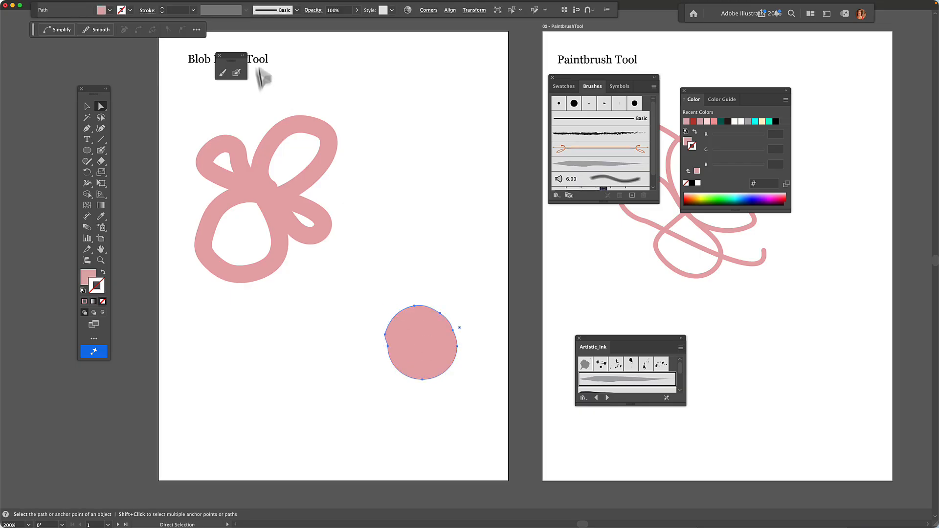
left_click(237, 73)
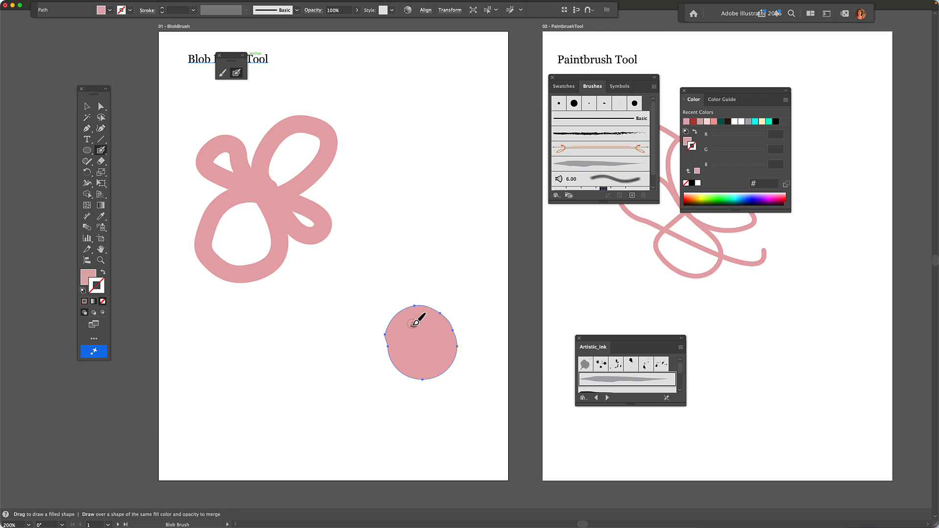
- Paint Blob Brush petal loops around the pink circle, merging them into one flower
mouse_move(416, 322)
left_mouse_down()
mouse_move(388, 306)
mouse_move(389, 272)
mouse_move(426, 273)
mouse_move(436, 319)
mouse_move(392, 403)
mouse_move(402, 444)
mouse_move(454, 418)
mouse_move(399, 330)
mouse_move(364, 321)
mouse_move(344, 374)
mouse_move(386, 390)
mouse_move(434, 350)
mouse_move(461, 284)
mouse_move(489, 296)
mouse_move(476, 371)
mouse_move(377, 293)
mouse_move(359, 291)
mouse_move(346, 305)
mouse_move(398, 314)
left_mouse_up()
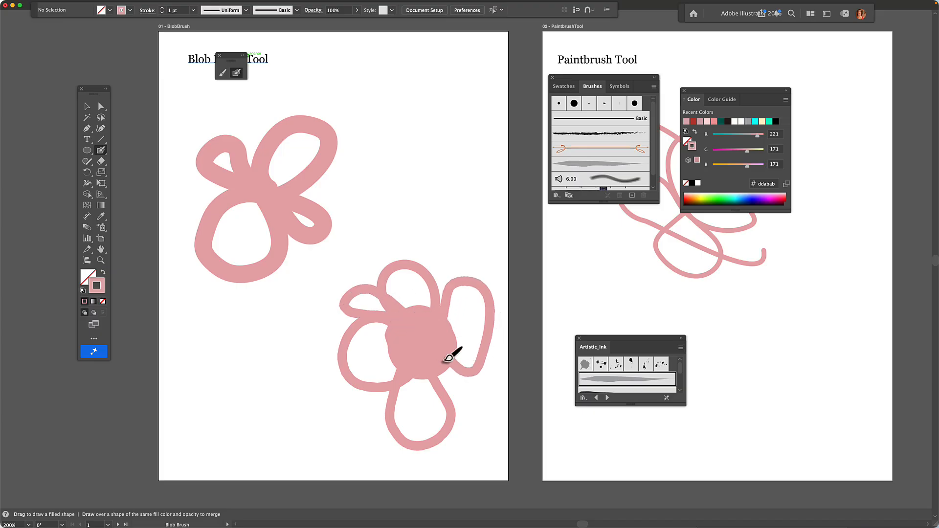
mouse_move(449, 359)
left_mouse_down()
mouse_move(490, 397)
mouse_move(465, 406)
mouse_move(436, 332)
mouse_move(430, 342)
mouse_move(434, 296)
mouse_move(420, 311)
left_mouse_up()
- Tilt the flower and move it lower-left on the first artboard, then deselect it
key("v")
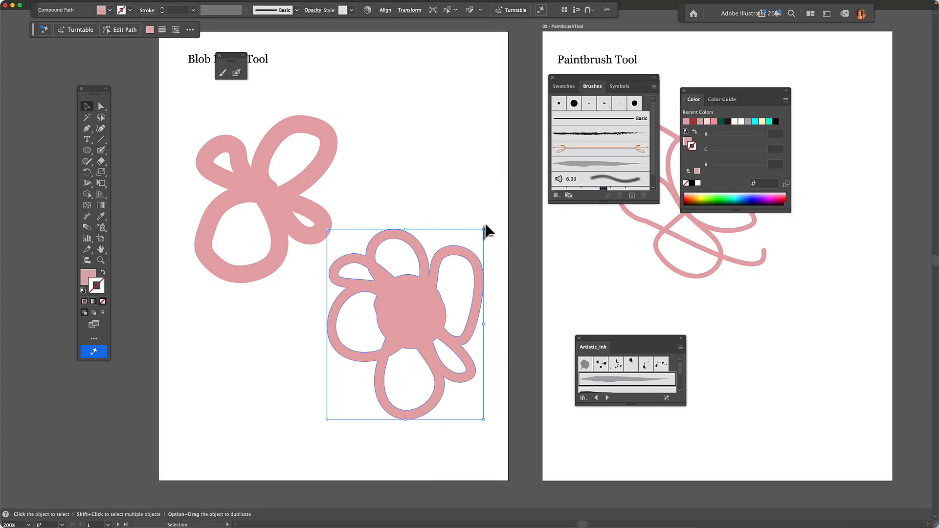
left_click_drag(487, 227, 491, 329)
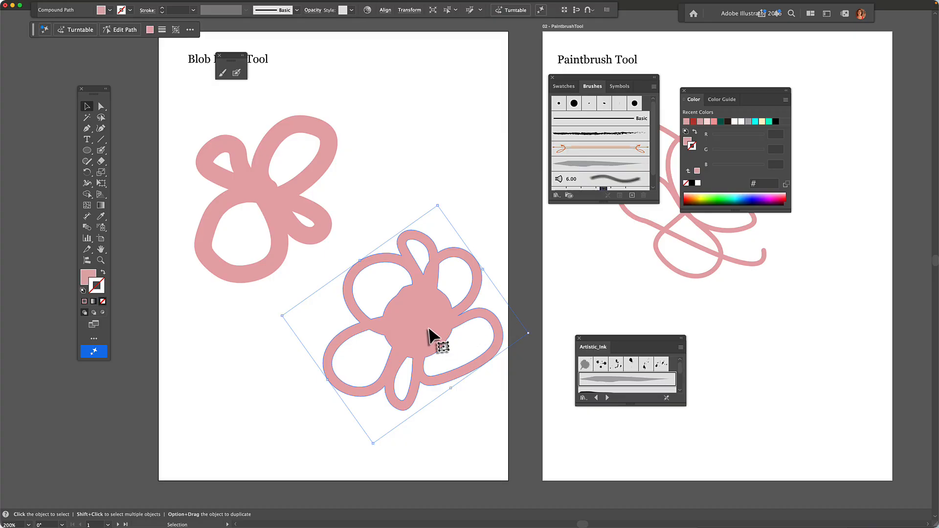
left_click_drag(431, 336, 381, 351)
left_click(393, 197)
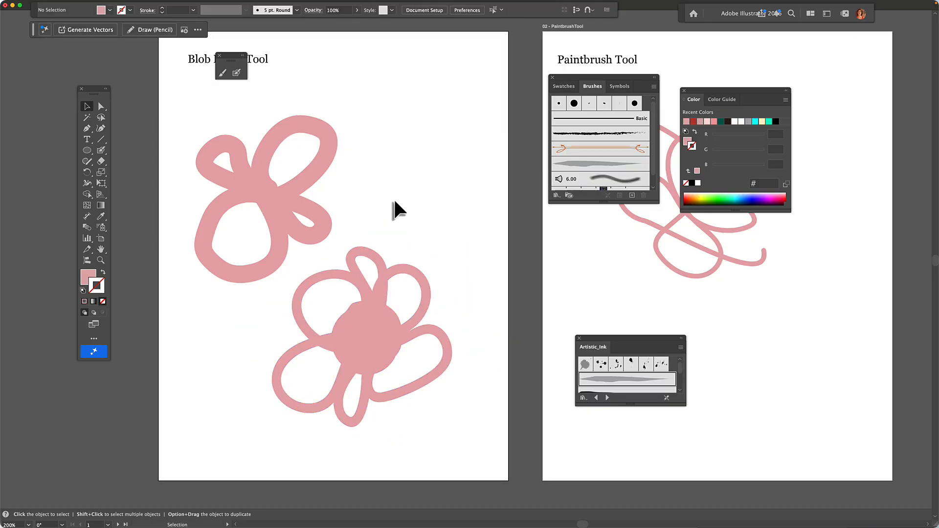